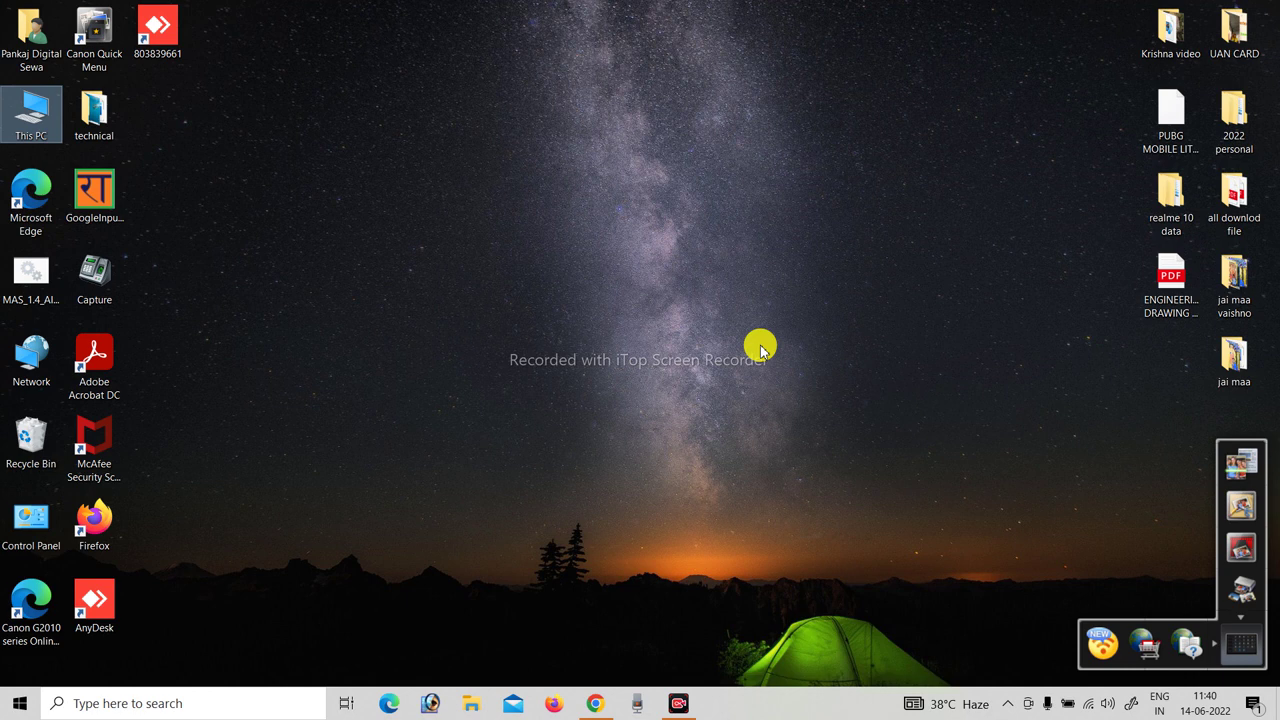
- Switch to Chrome, search Google for "ncvt mis" and open the NCVT MIS website from the results
left_click(595, 700)
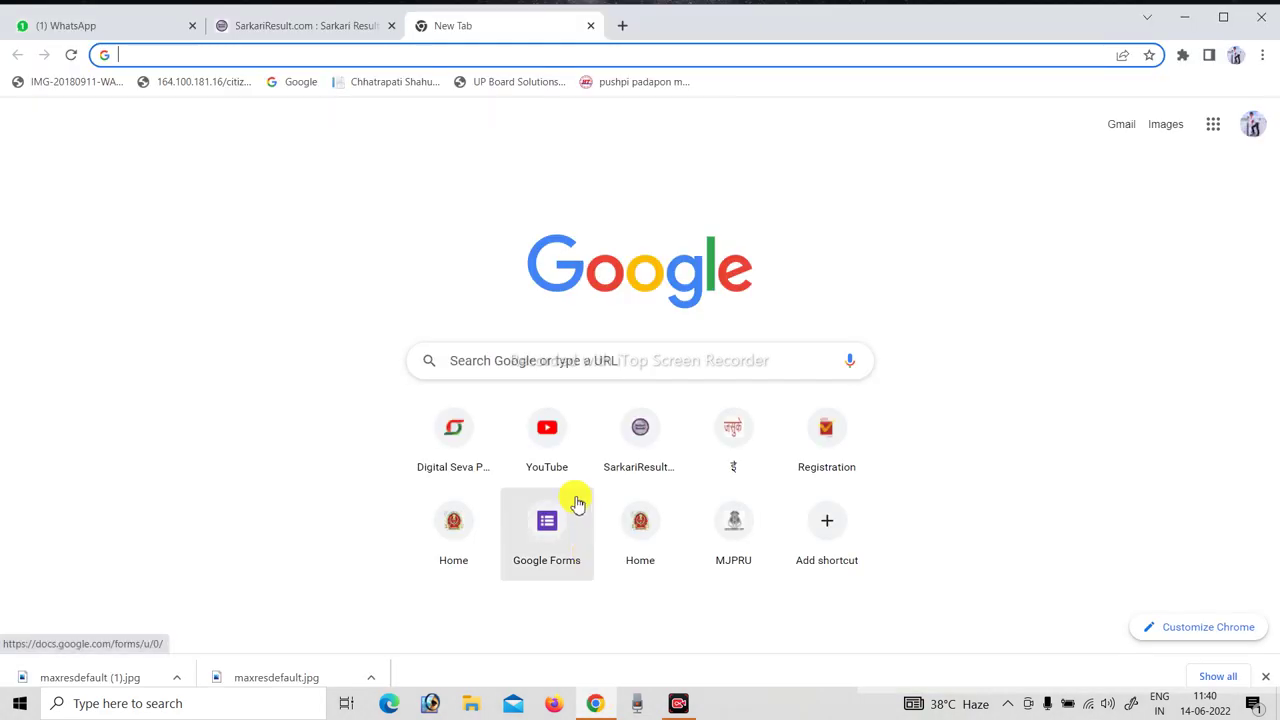
left_click(345, 56)
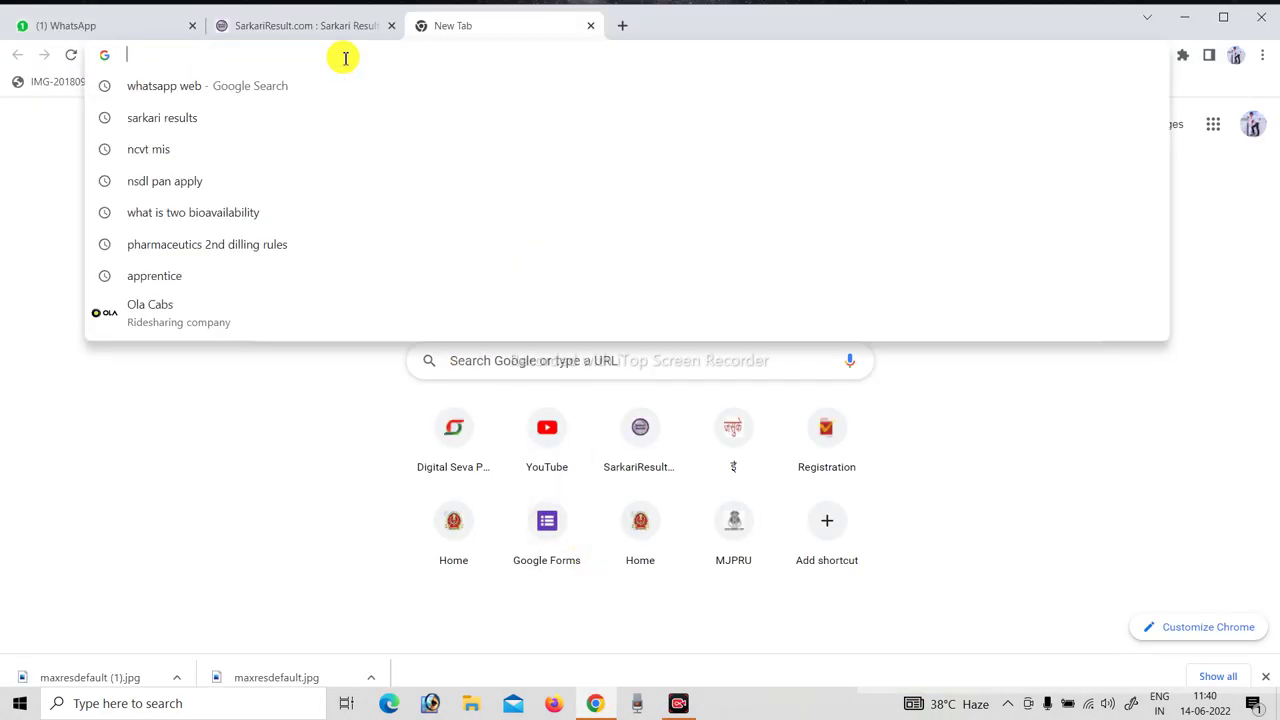
type("nc")
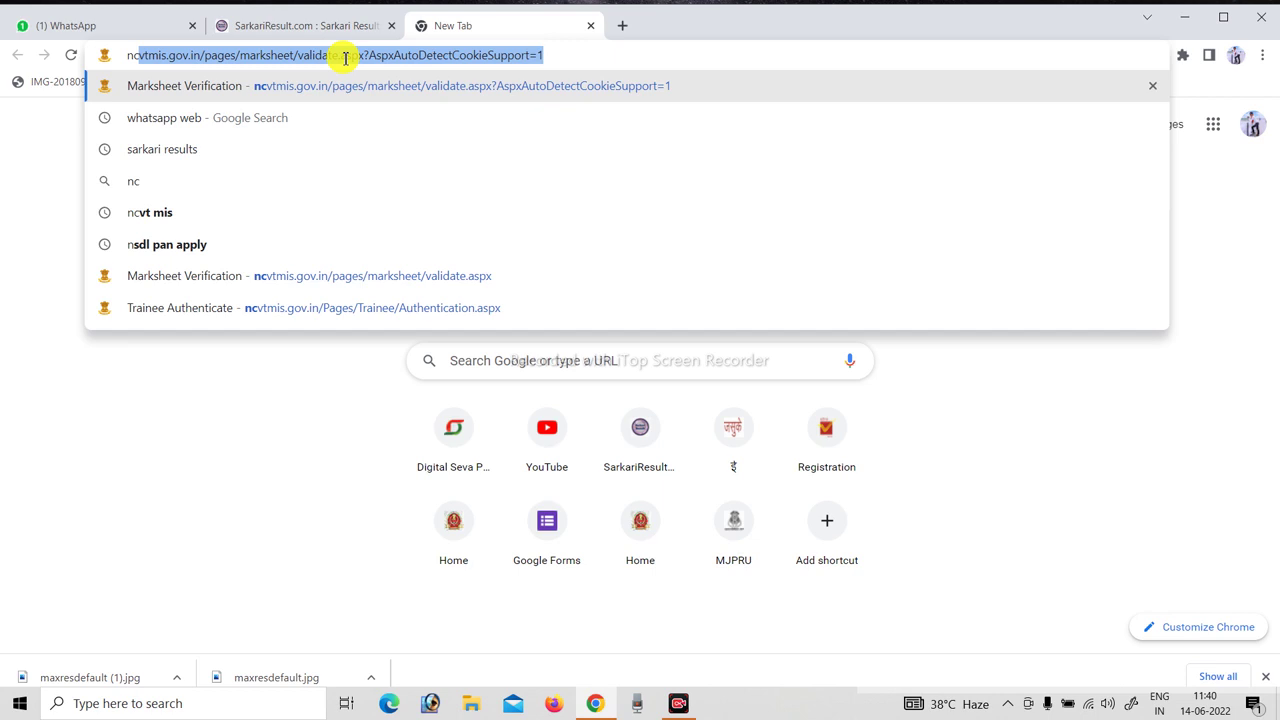
type("vt")
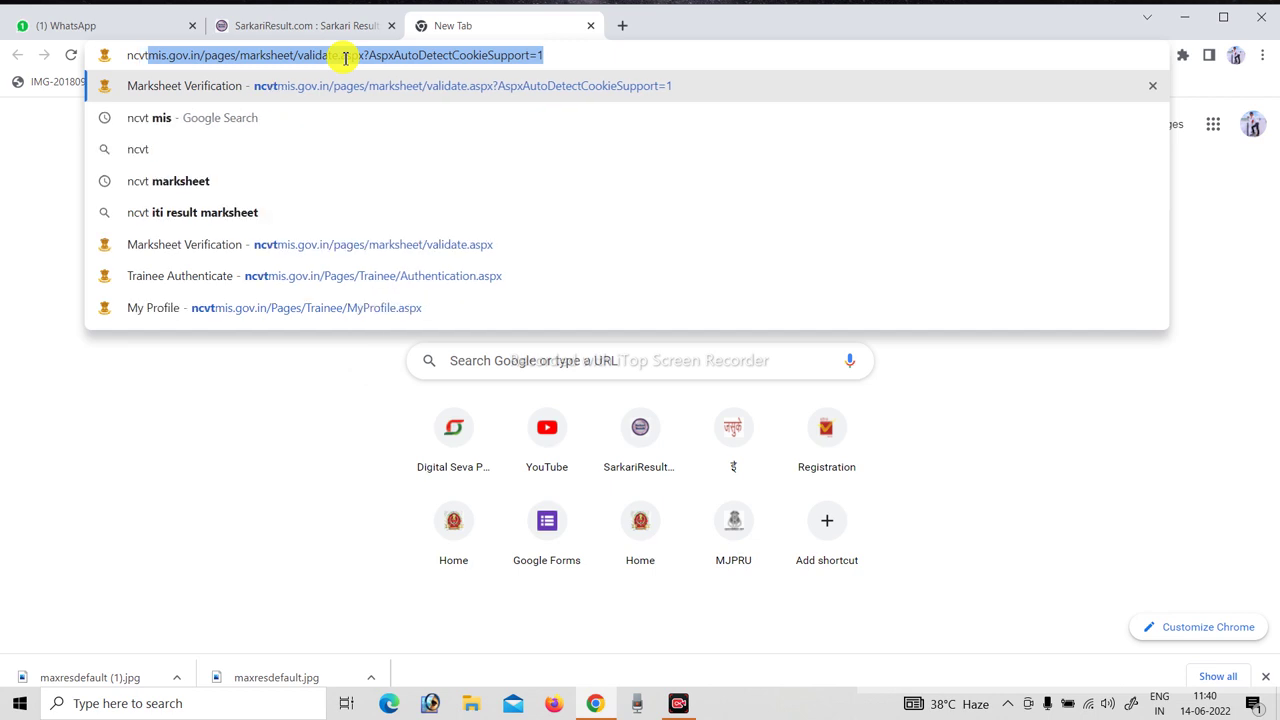
left_click(220, 122)
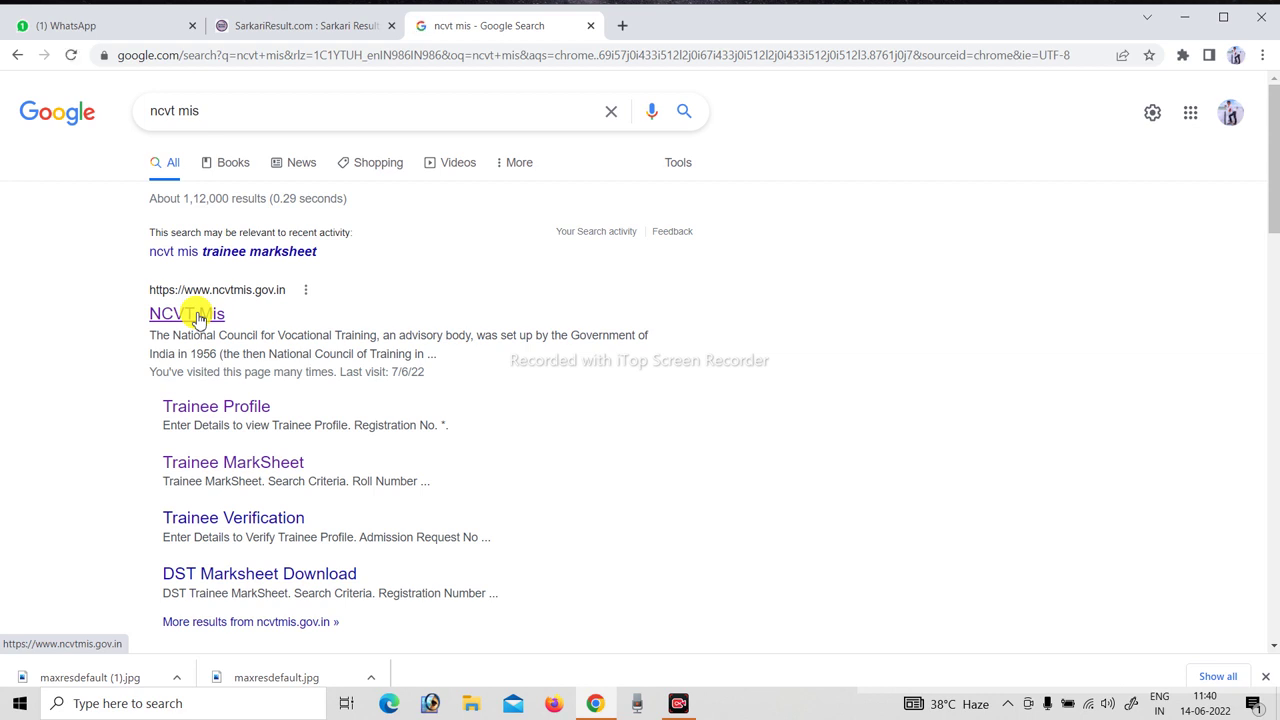
left_click(197, 316)
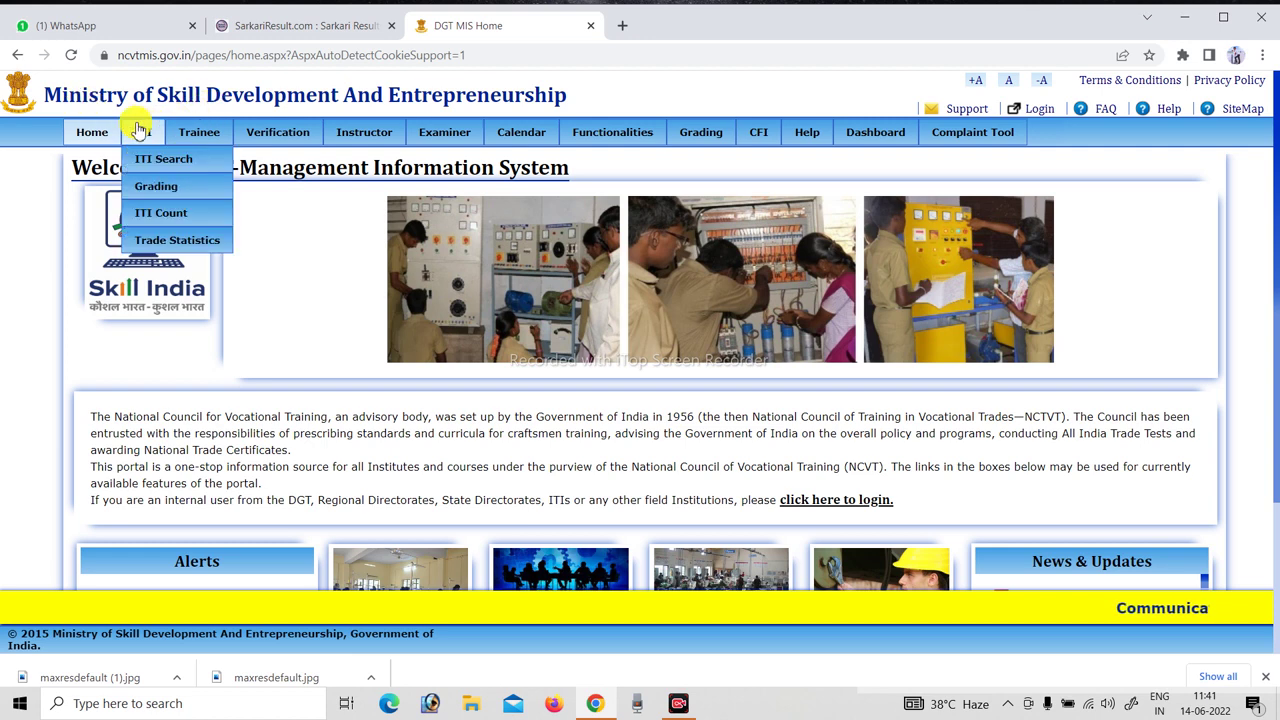
- Open the Trainee Profile page of the NCVT MIS portal
mouse_move(135, 131)
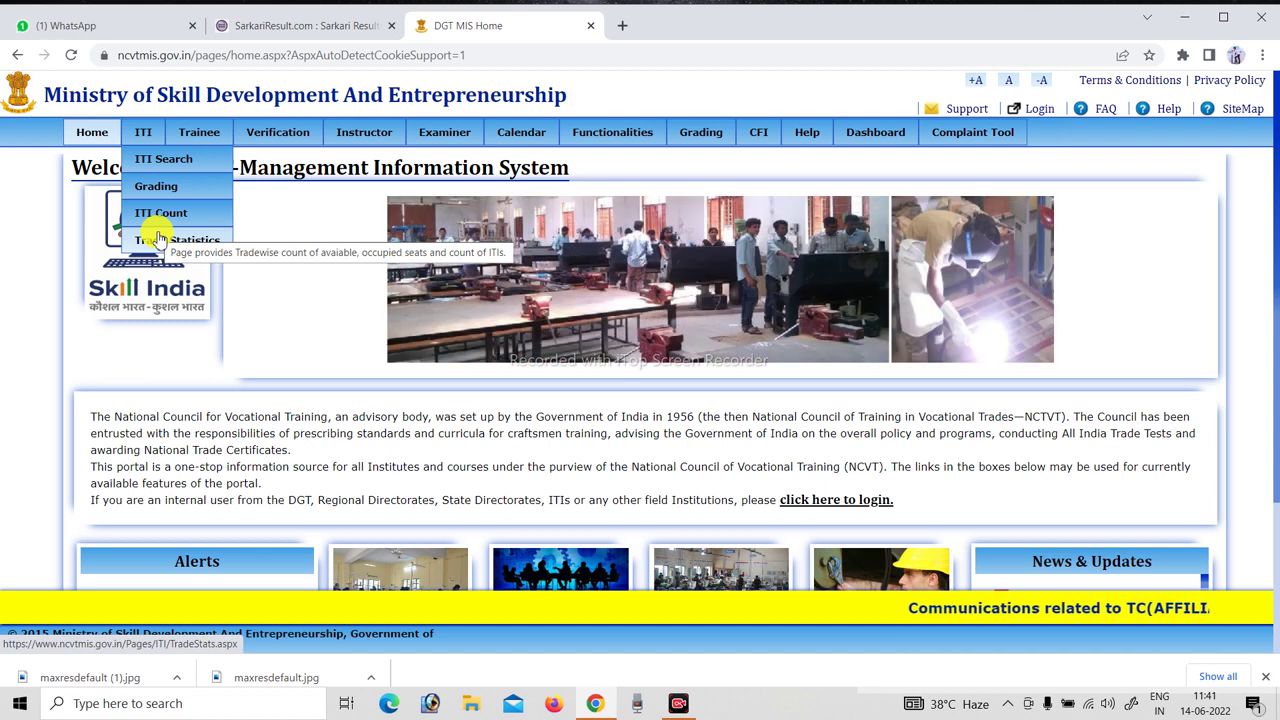
mouse_move(185, 145)
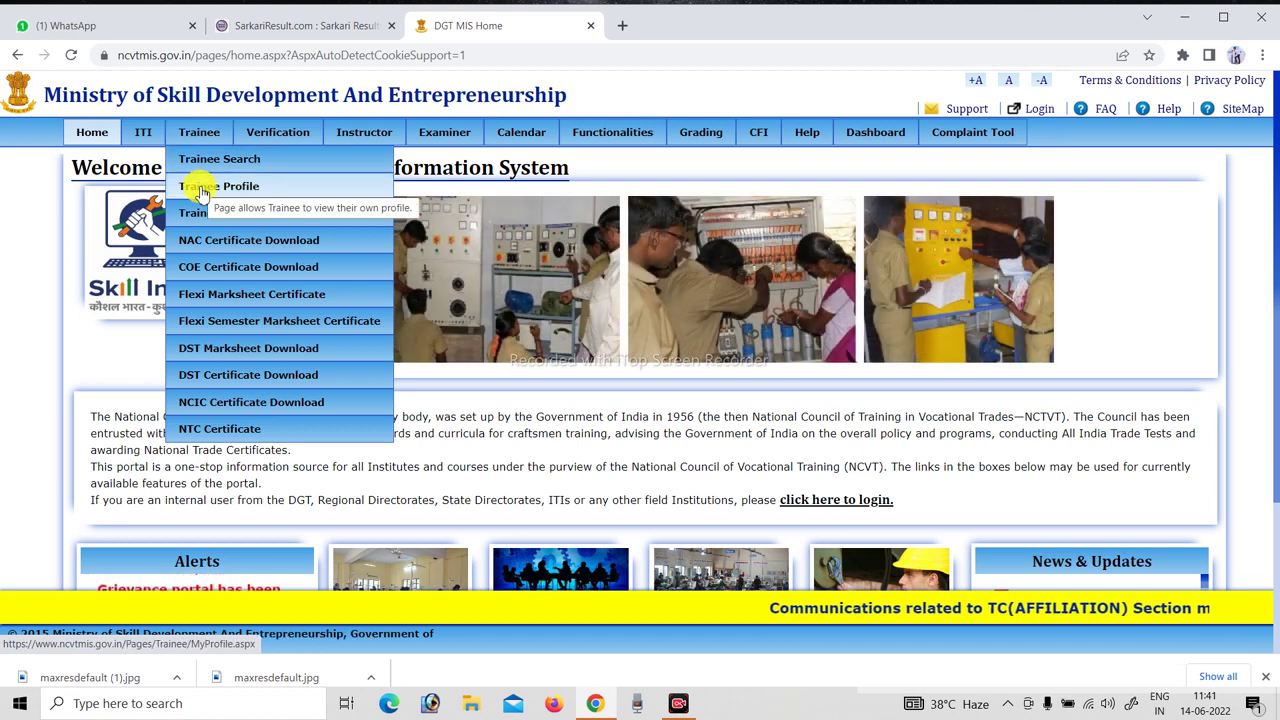
left_click(201, 189)
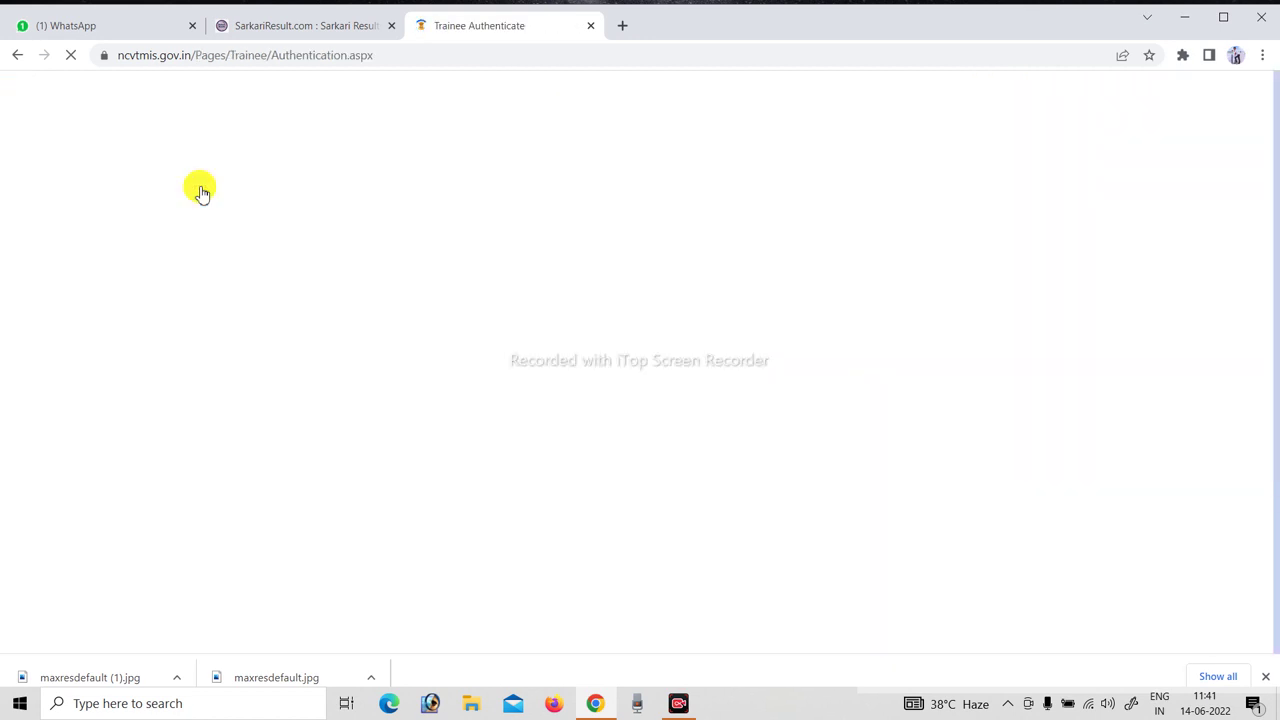
- Begin the trainee's registration number with the letter R and move on to the father/guardian name field
left_click(652, 200)
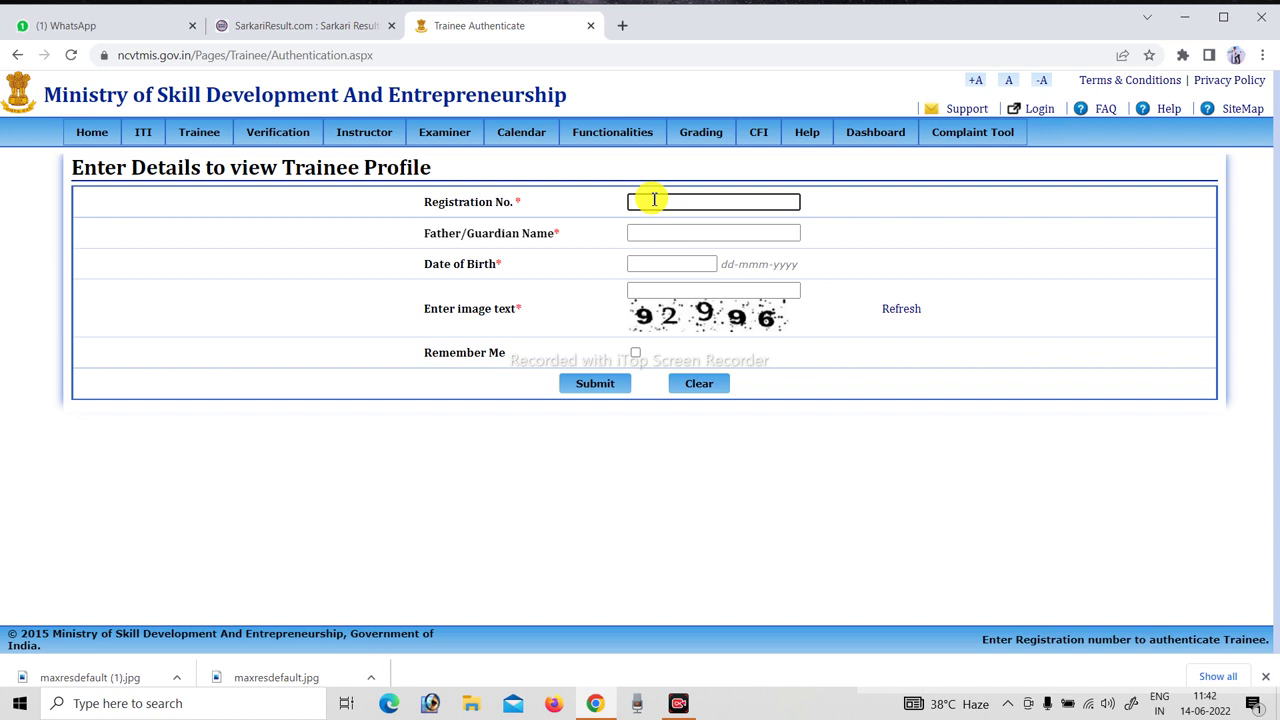
type("R")
left_click(650, 228)
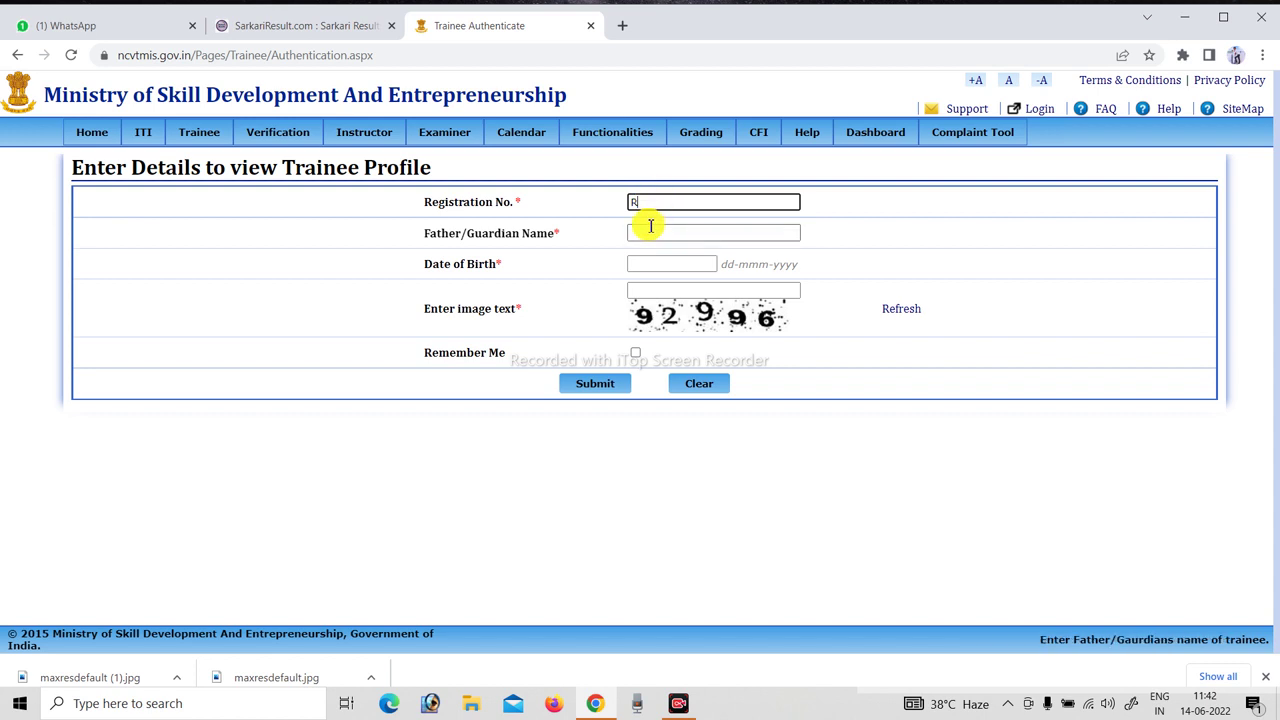
left_click(650, 228)
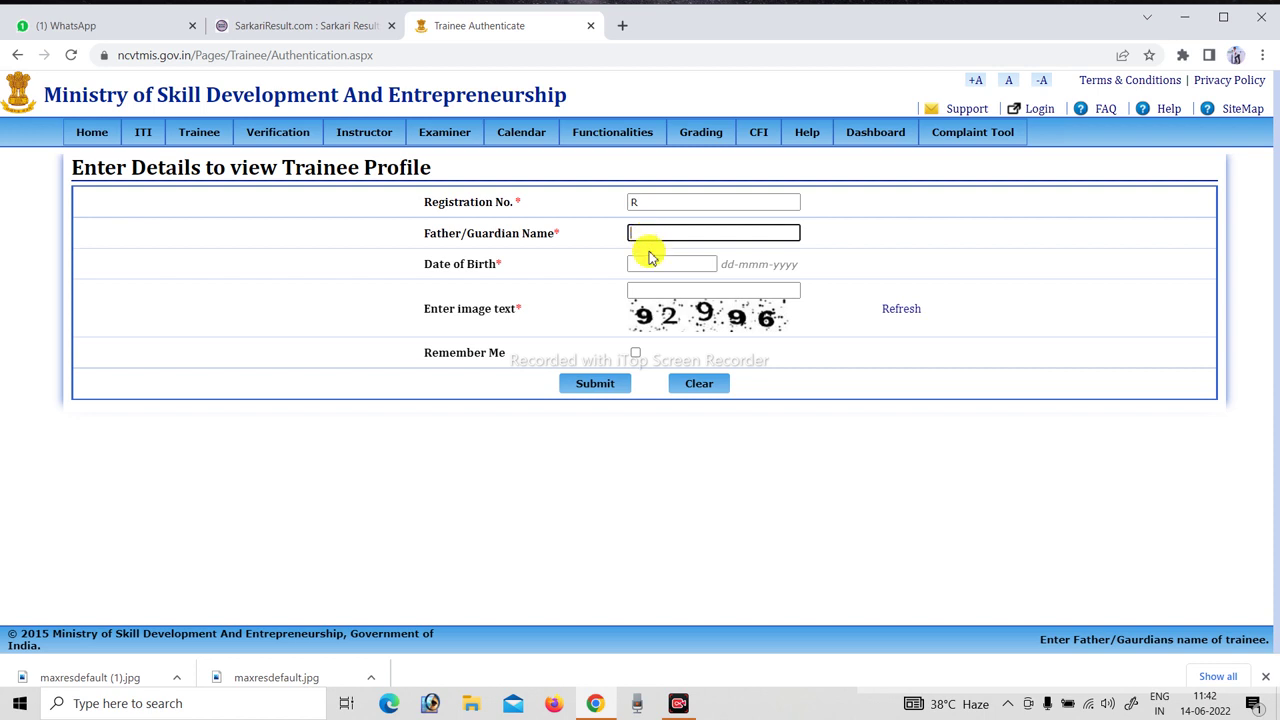
left_click(651, 263)
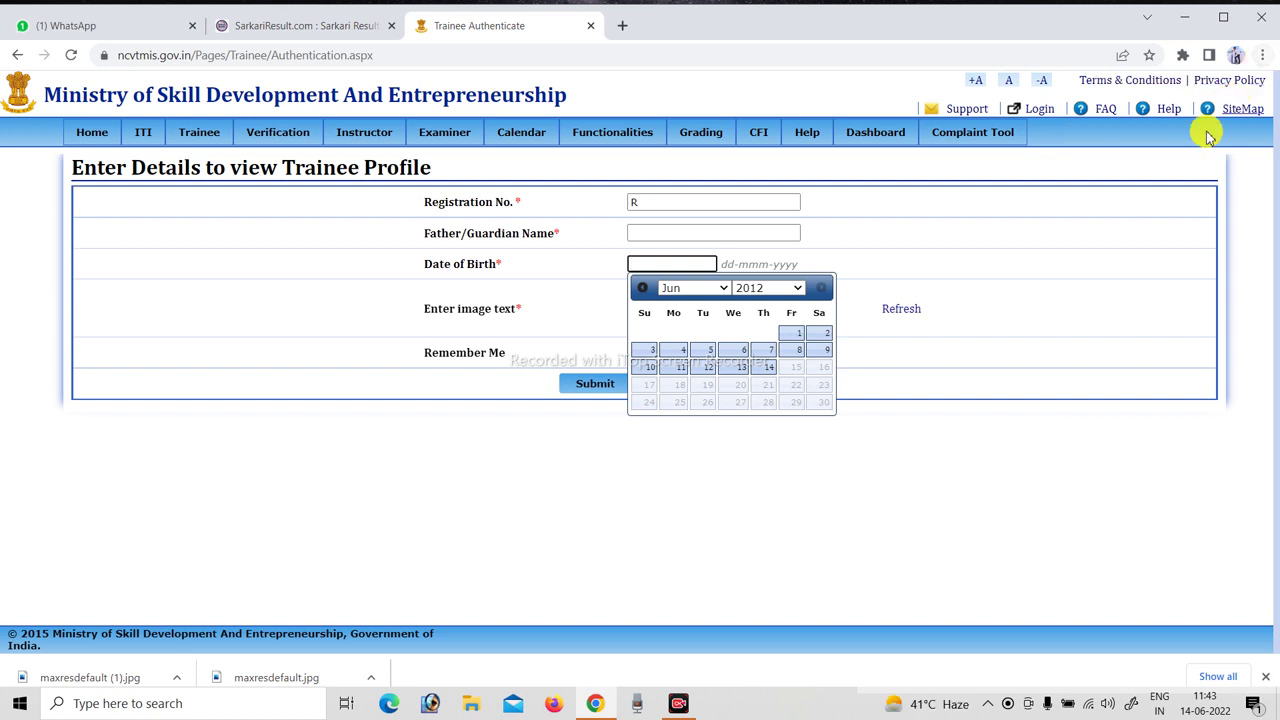
left_click(758, 292)
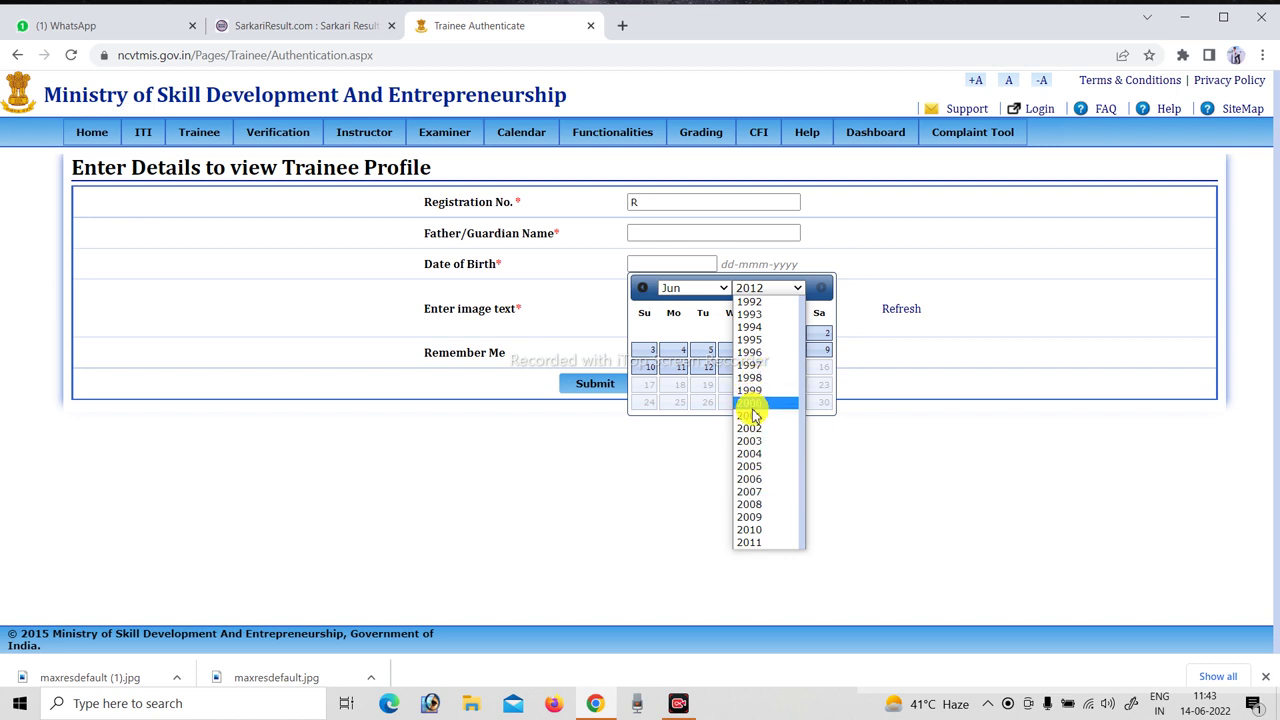
left_click(751, 404)
left_click(678, 289)
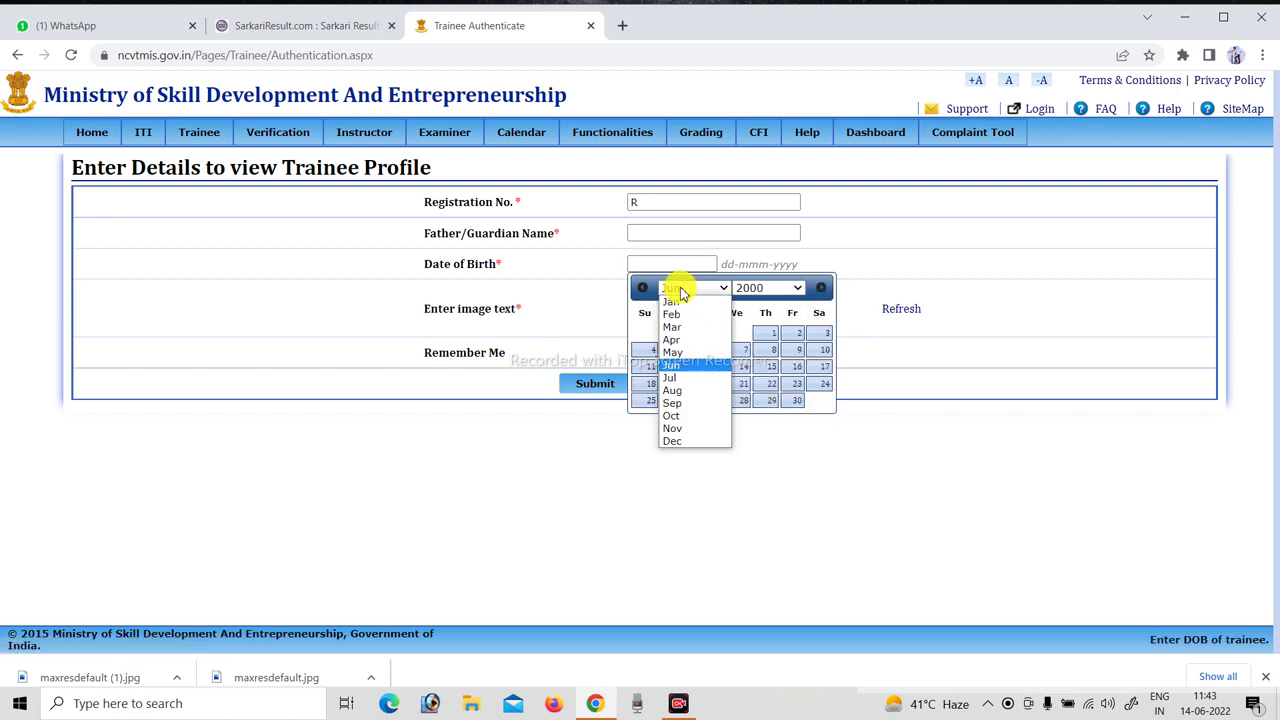
left_click(734, 471)
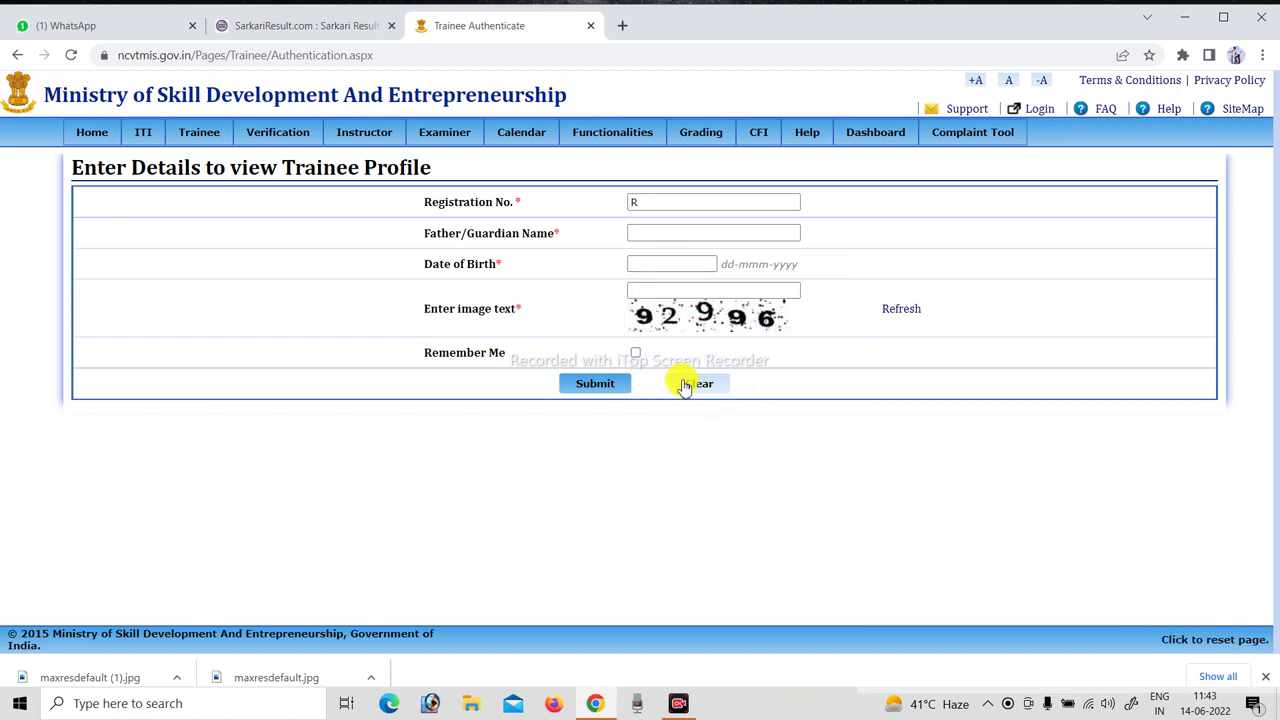
left_click(664, 263)
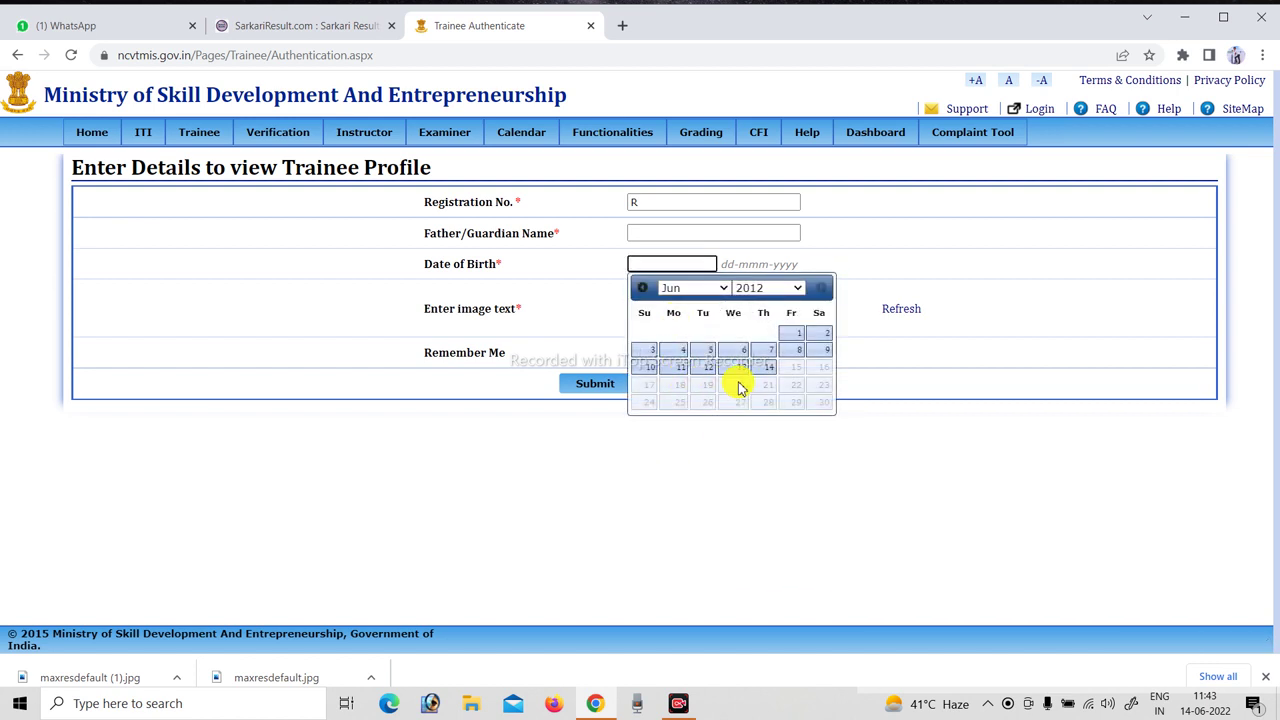
left_click(624, 475)
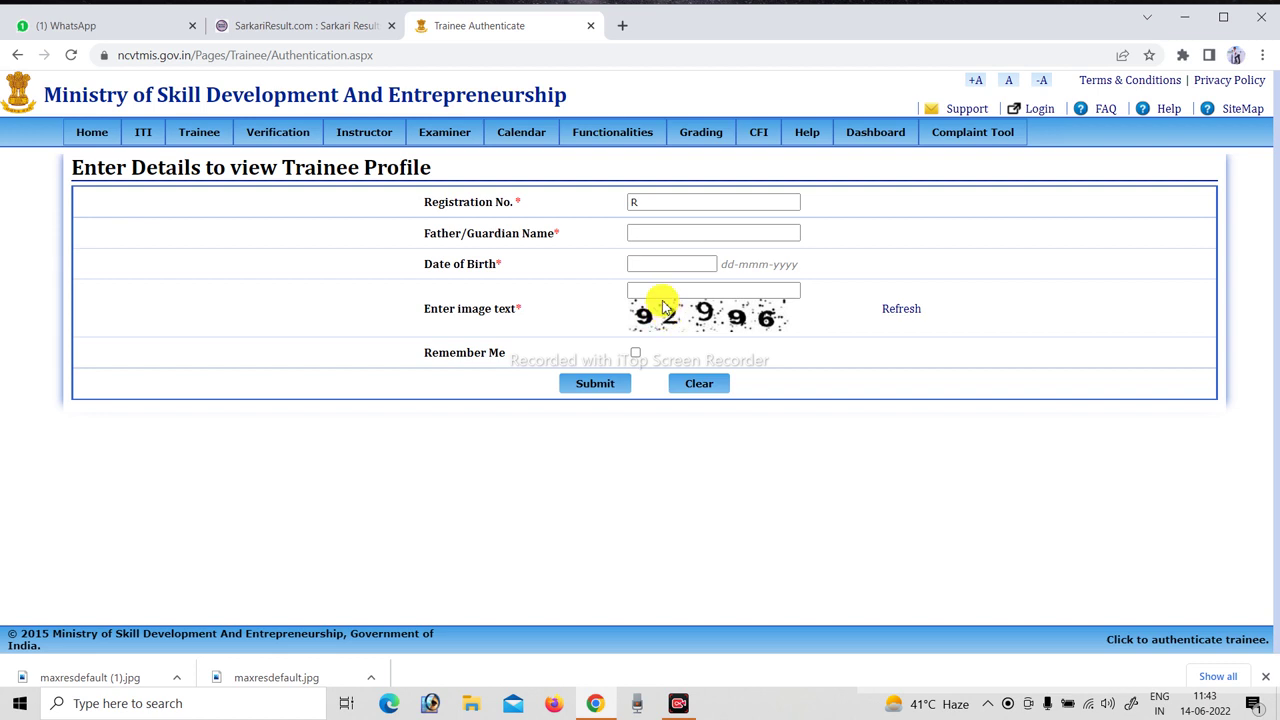
left_click(688, 289)
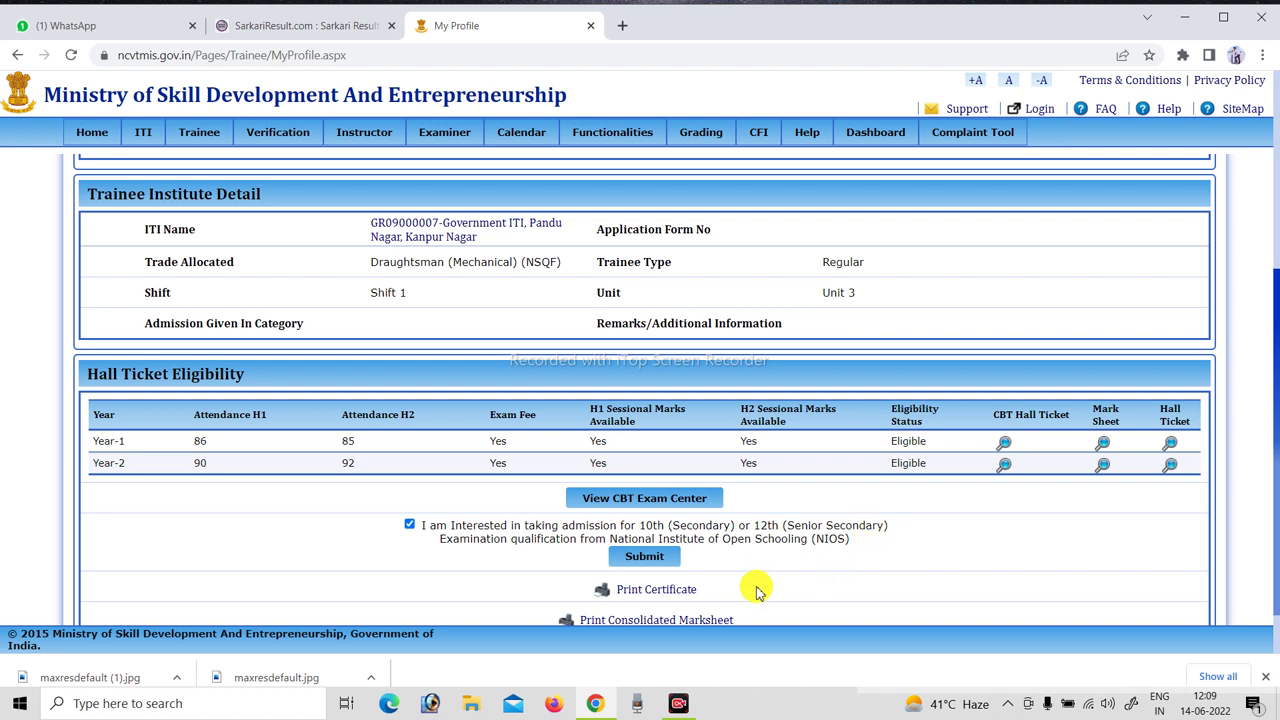
- Download the Year-1 mark sheet from the trainee's Hall Ticket Eligibility table, review its PDF and close it
scroll(755, 585, "down", 1)
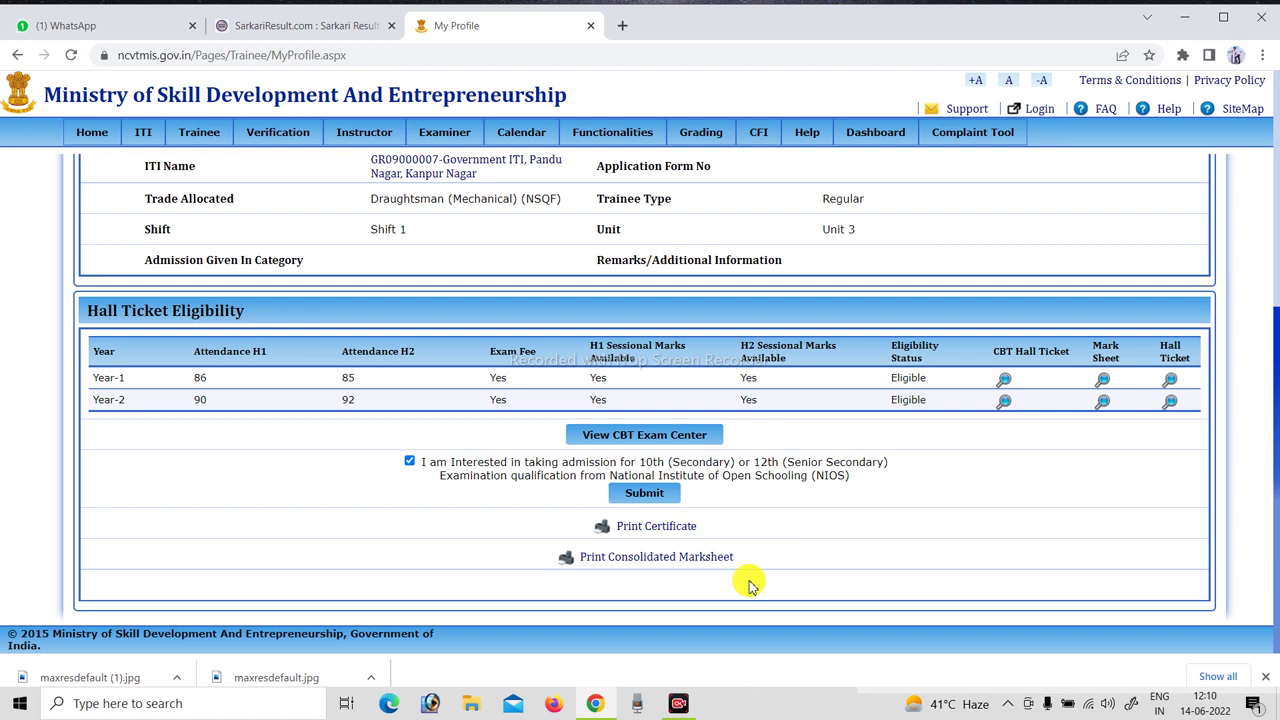
left_click(1103, 385)
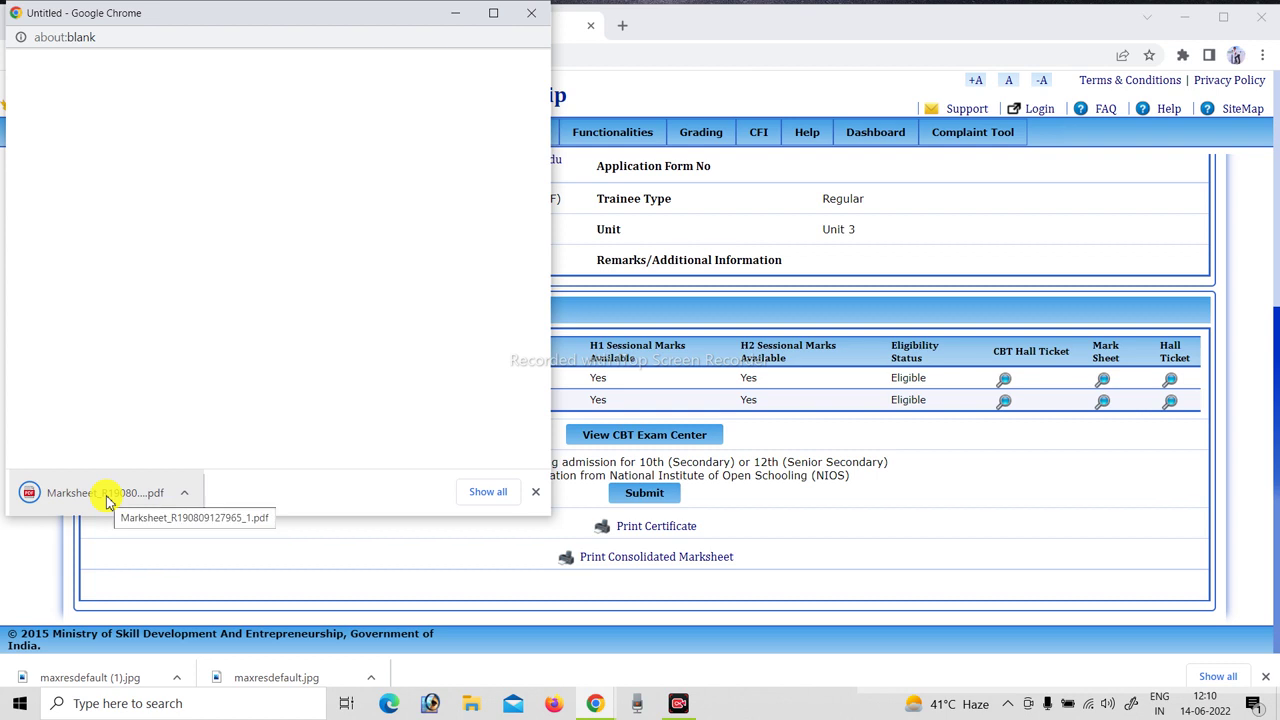
left_click(105, 495)
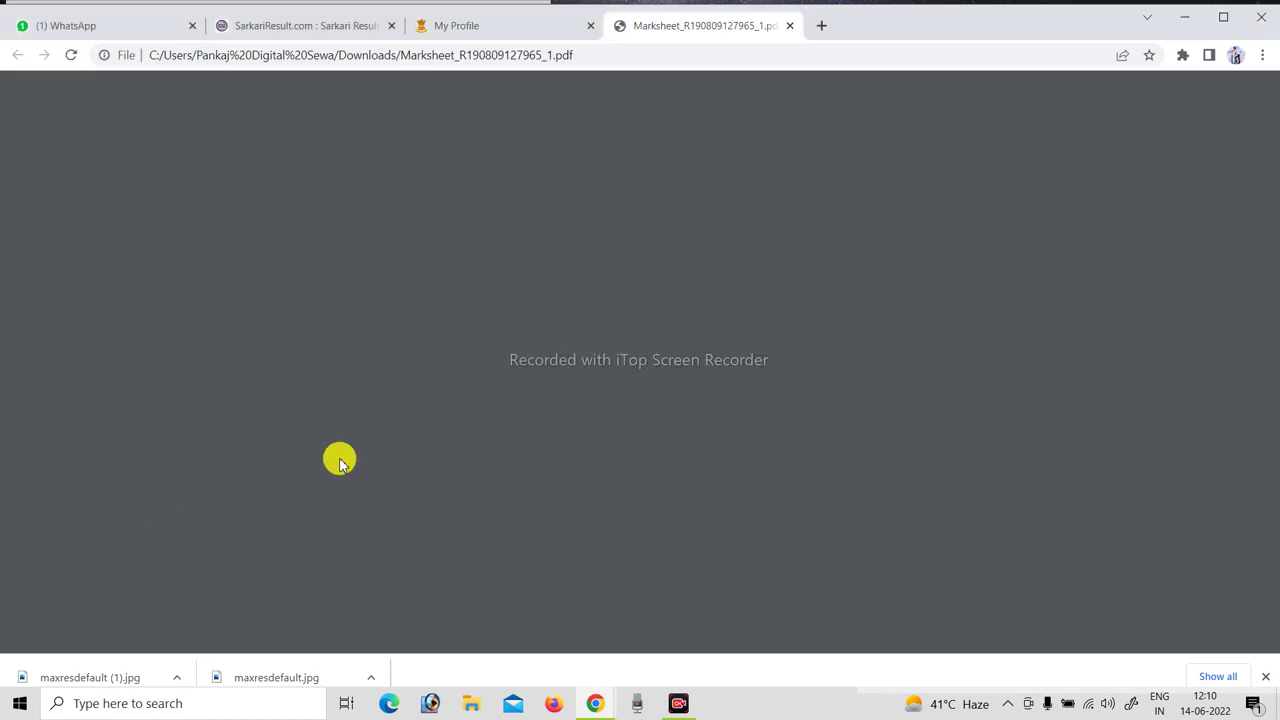
scroll(340, 460, "down", 2)
scroll(349, 460, "up", 1)
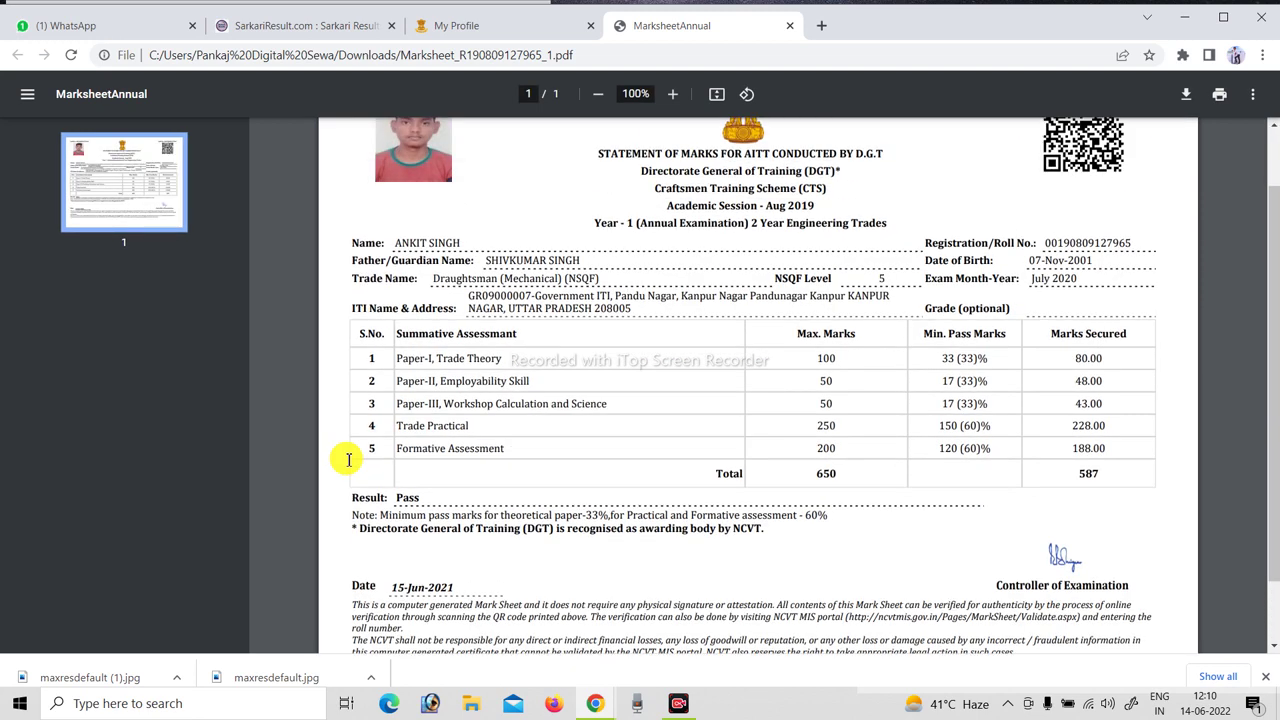
scroll(349, 460, "down", 1)
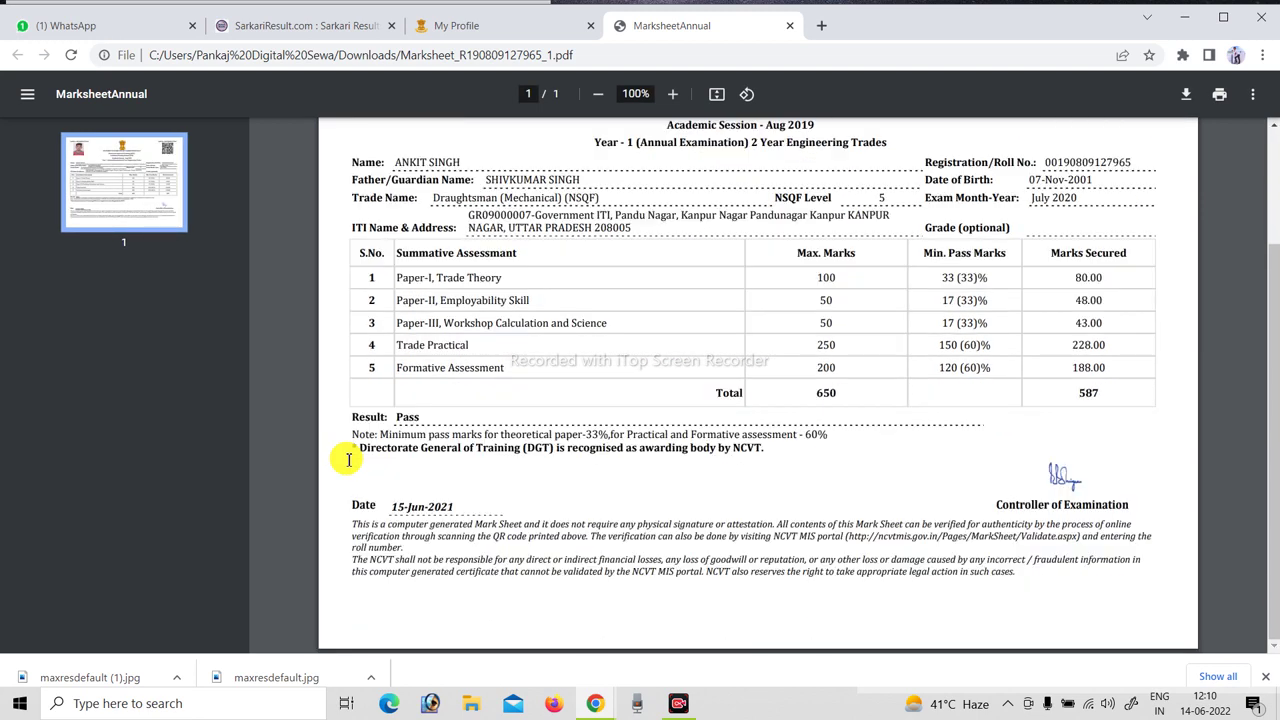
left_click(790, 25)
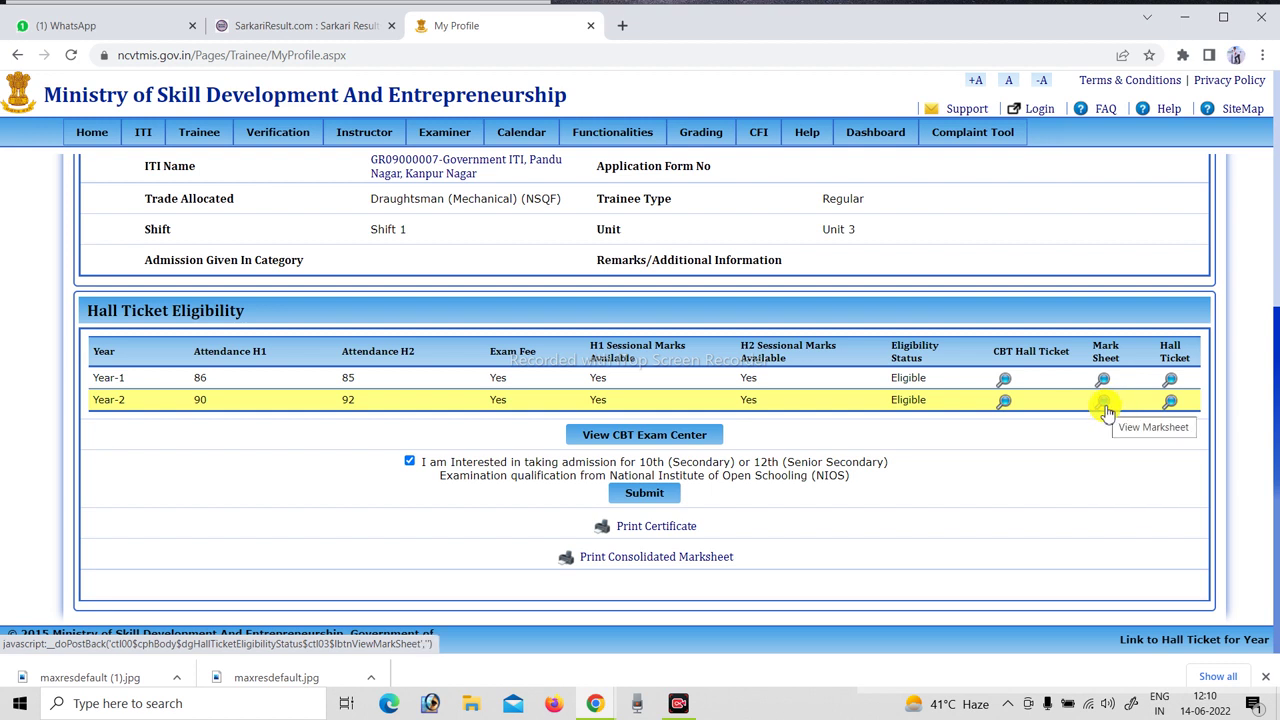
- Download the trainee's consolidated marksheet, review its PDF and close it
left_click(638, 560)
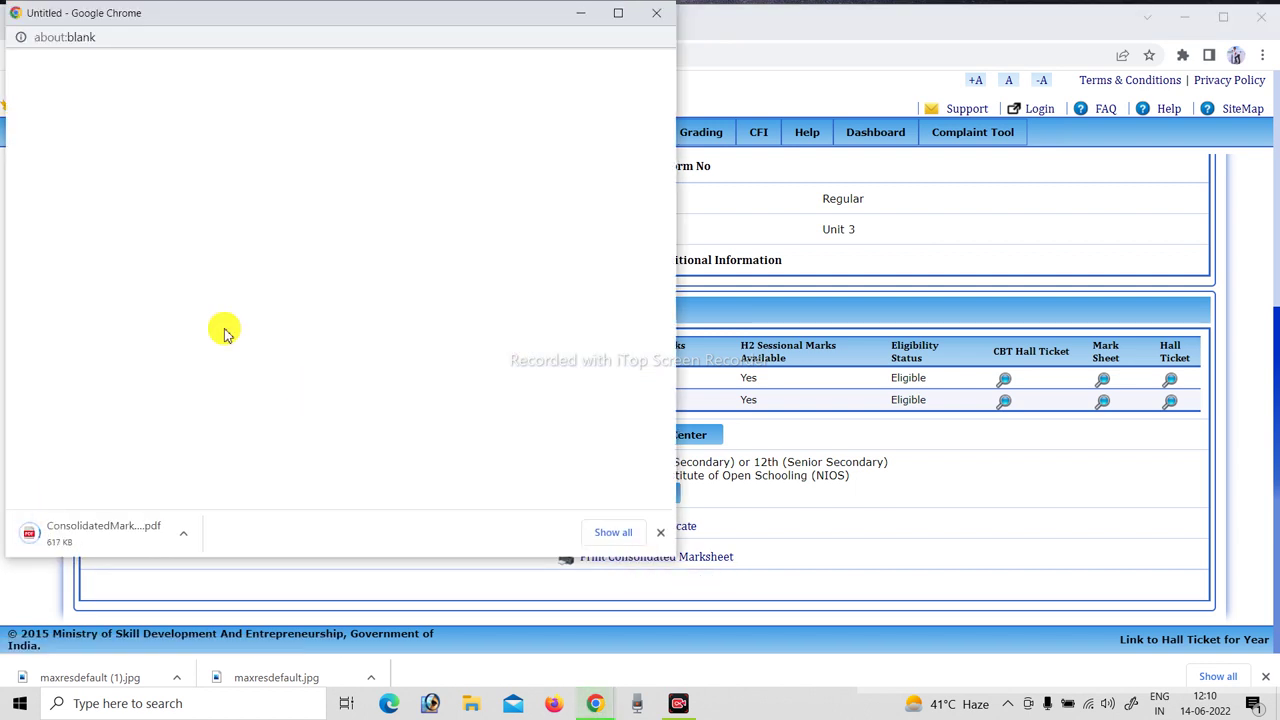
left_click(140, 541)
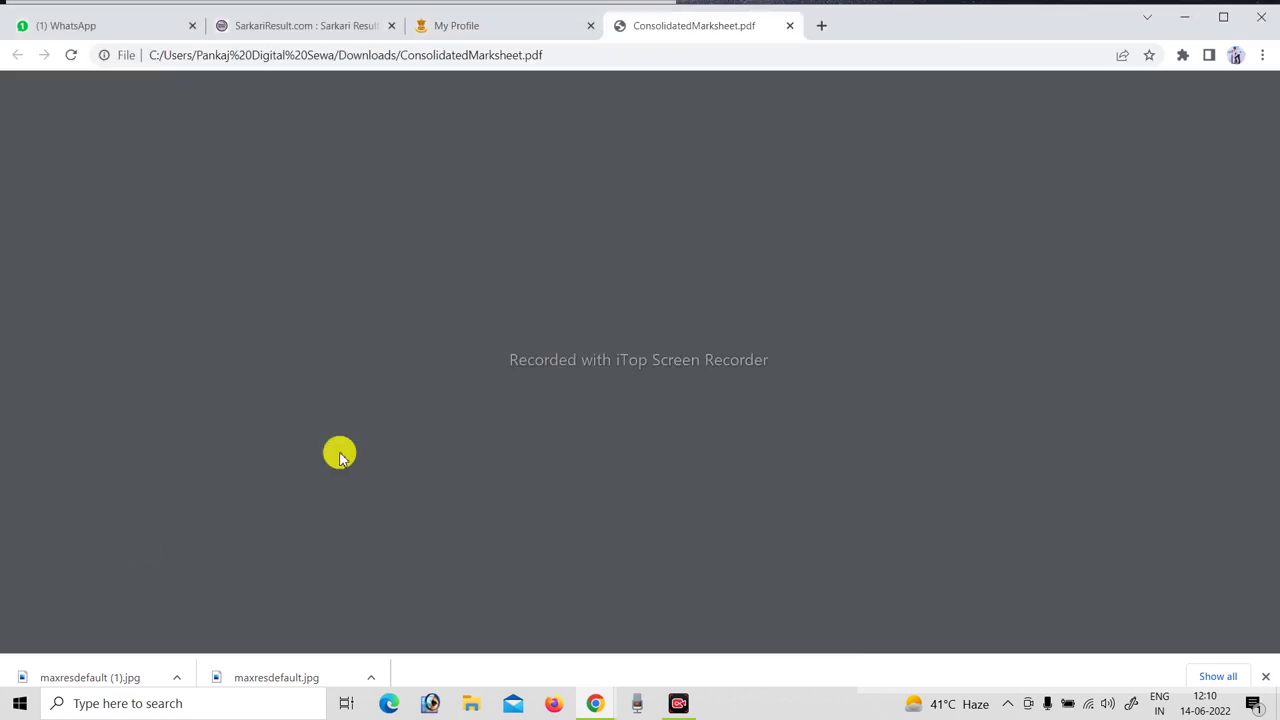
scroll(339, 455, "down", 2)
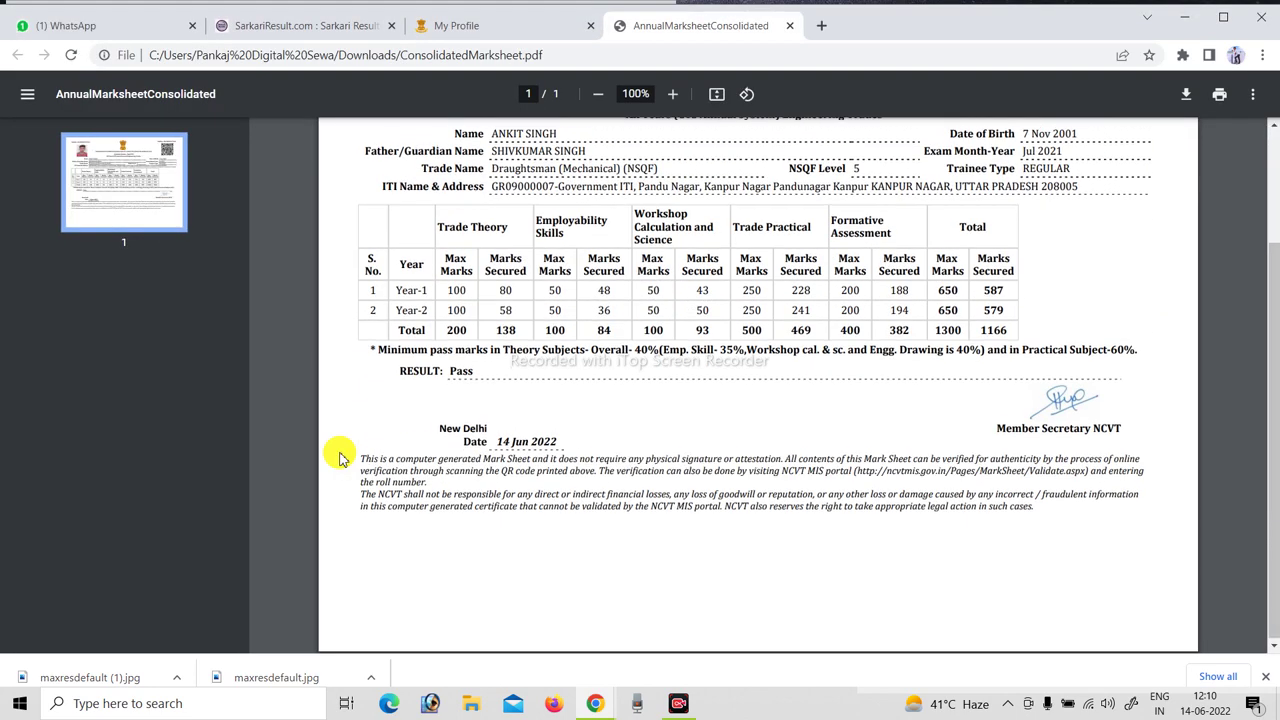
left_click(789, 26)
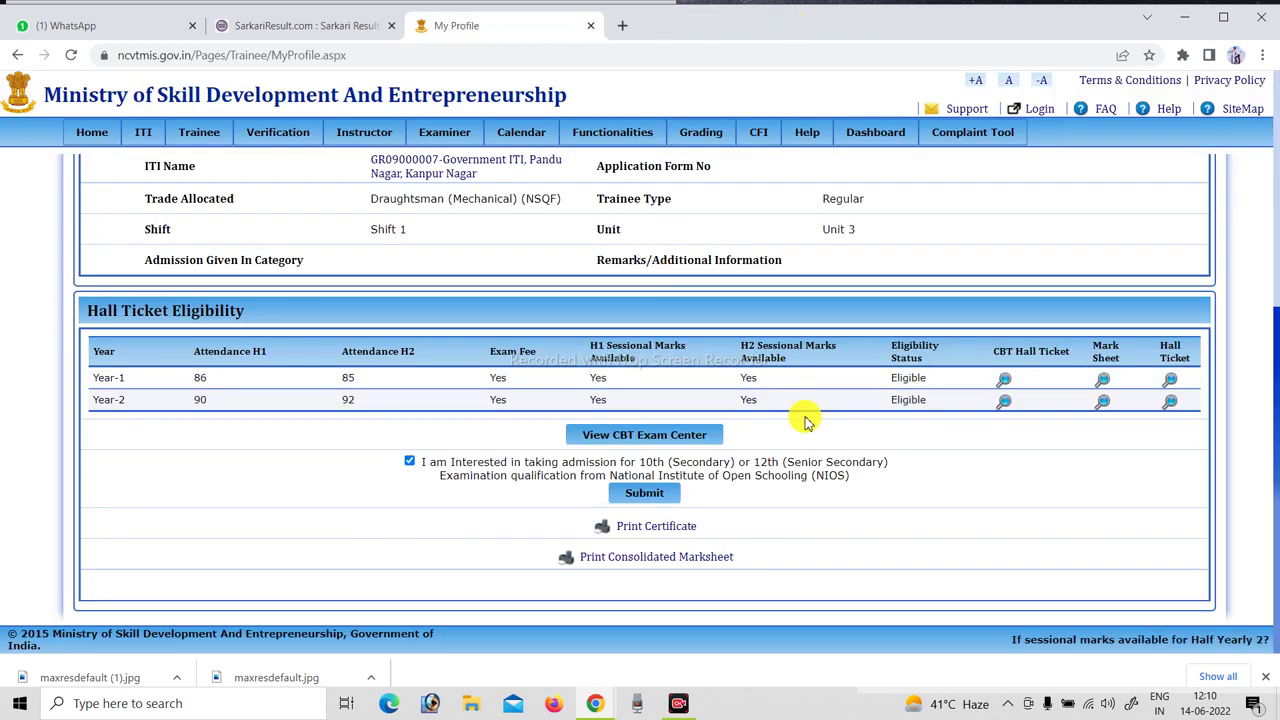